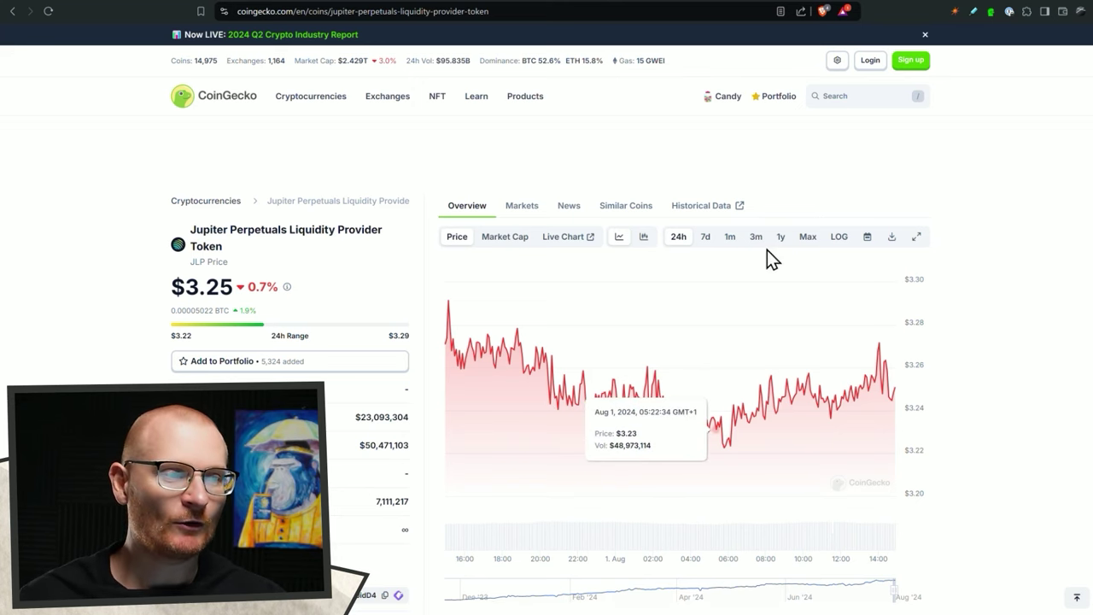
# - Show JLP's full all-time price history on the CoinGecko chart
pyautogui.click(807, 237)
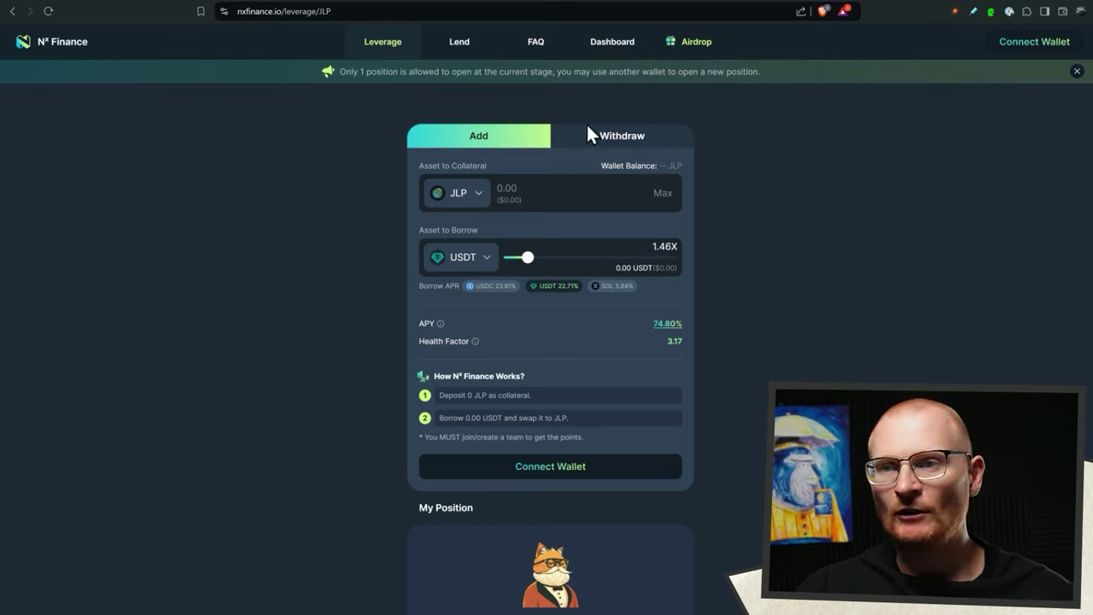
# - Connect a Solana wallet to NX Finance to reveal the 5.03X JLP position with 270.24 USDT loans
pyautogui.click(1008, 41)
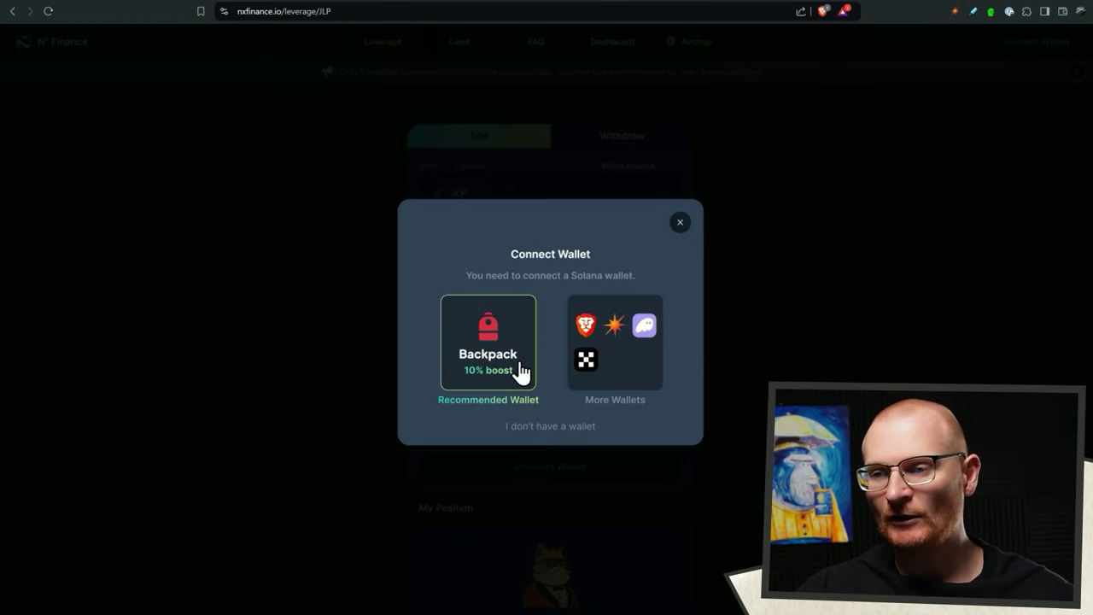
pyautogui.click(613, 325)
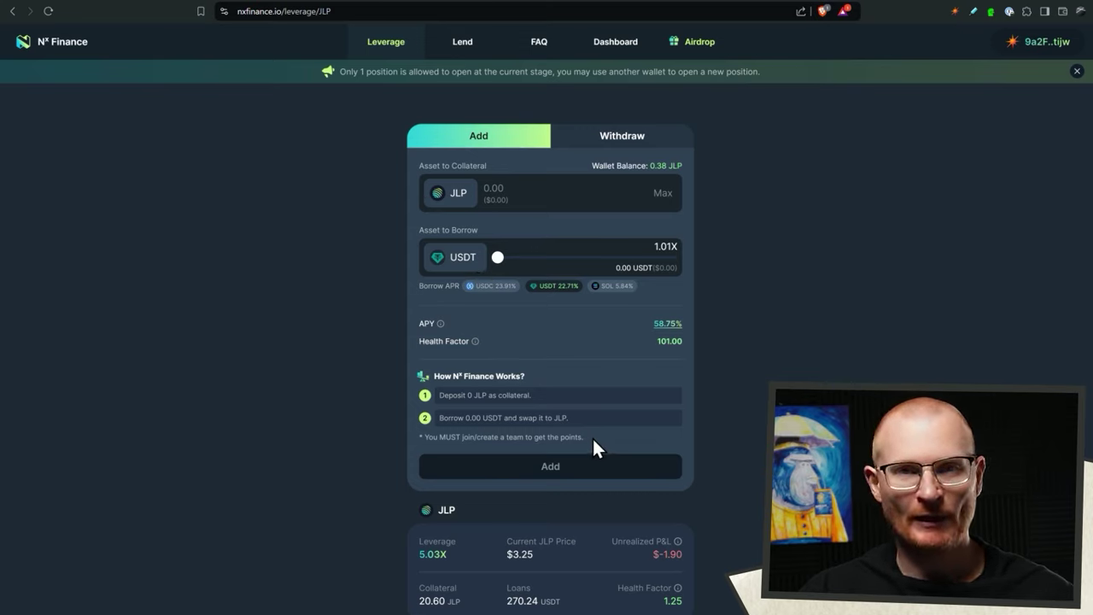
pyautogui.scroll(-2, 590, 491)
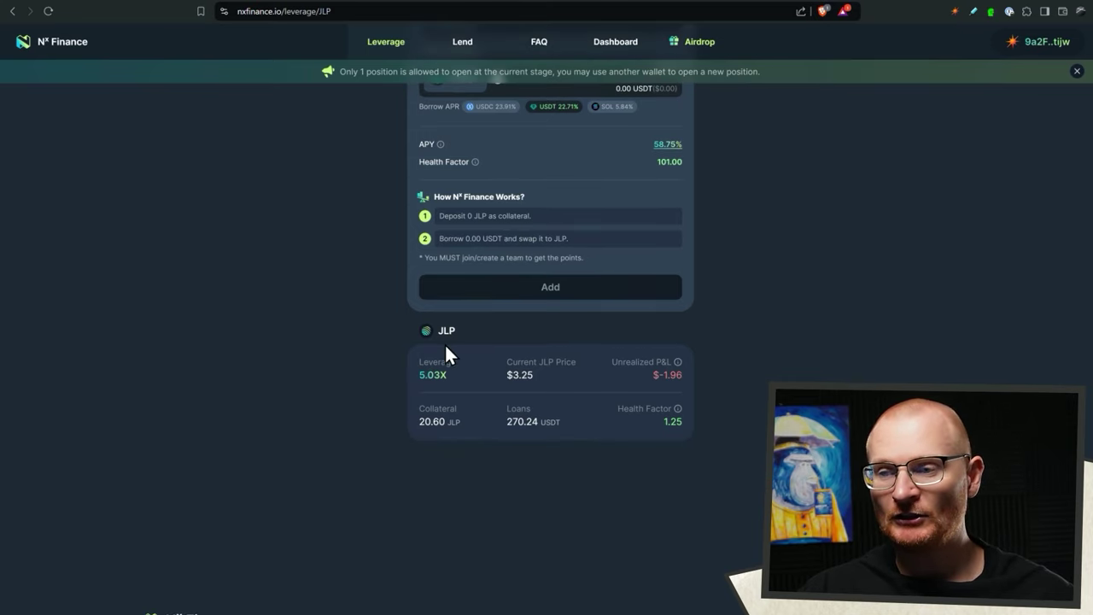
pyautogui.scroll(2, 446, 354)
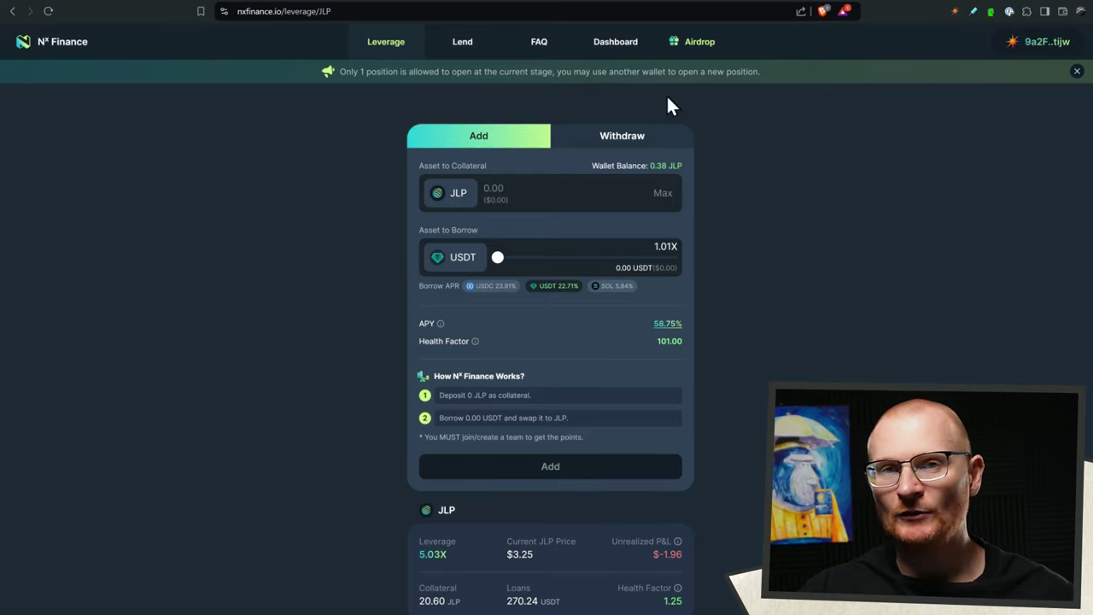
# - Swap 300 USDC for JLP in the Solflare wallet and confirm it
pyautogui.click(957, 12)
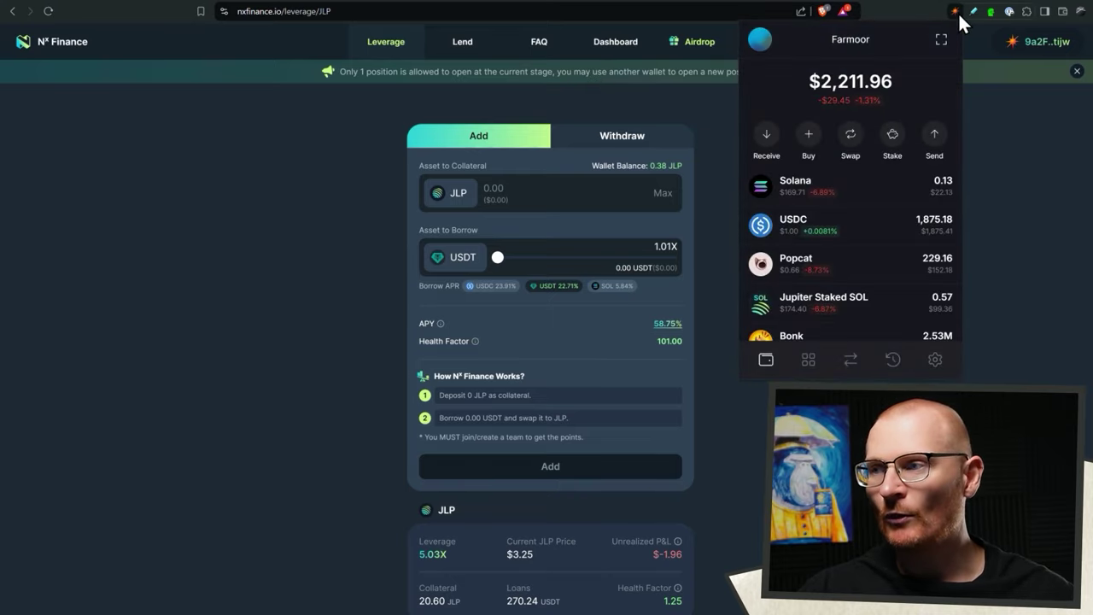
pyautogui.click(851, 360)
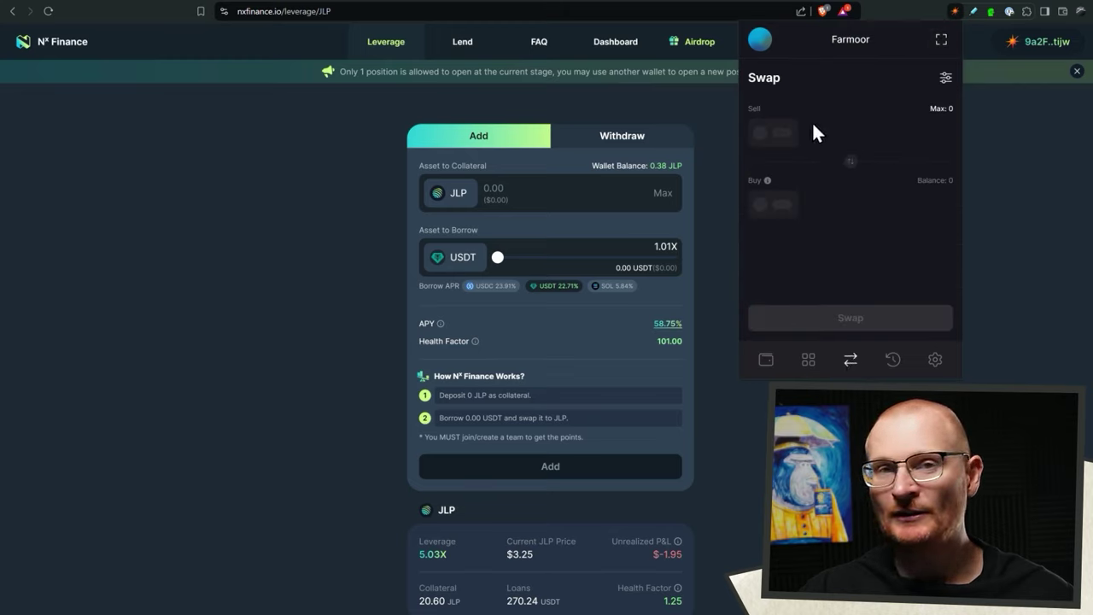
pyautogui.click(785, 205)
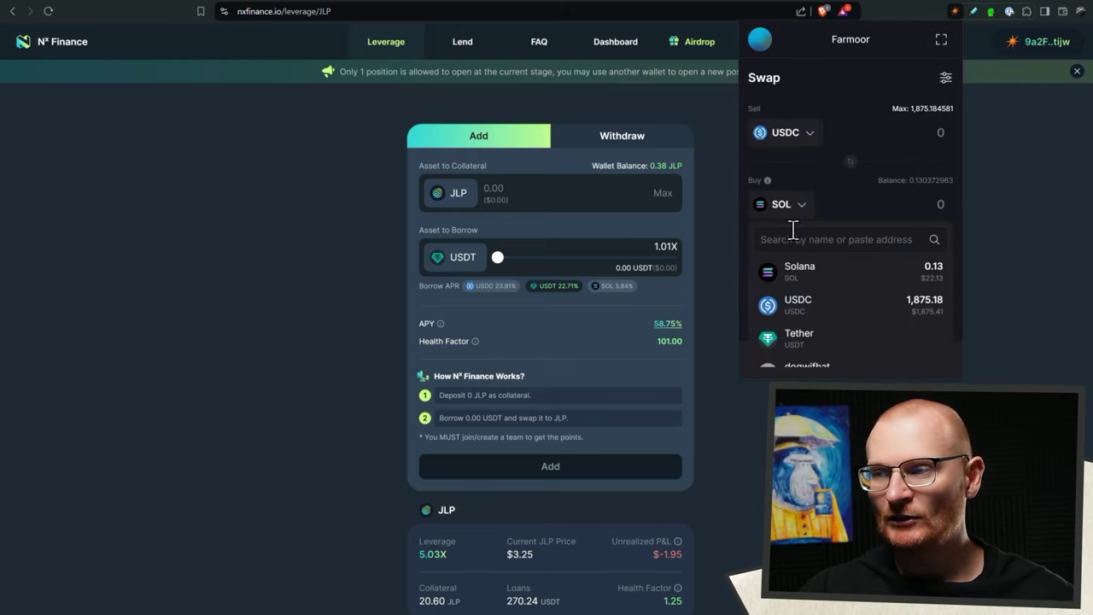
pyautogui.write('jlp')
pyautogui.click(845, 266)
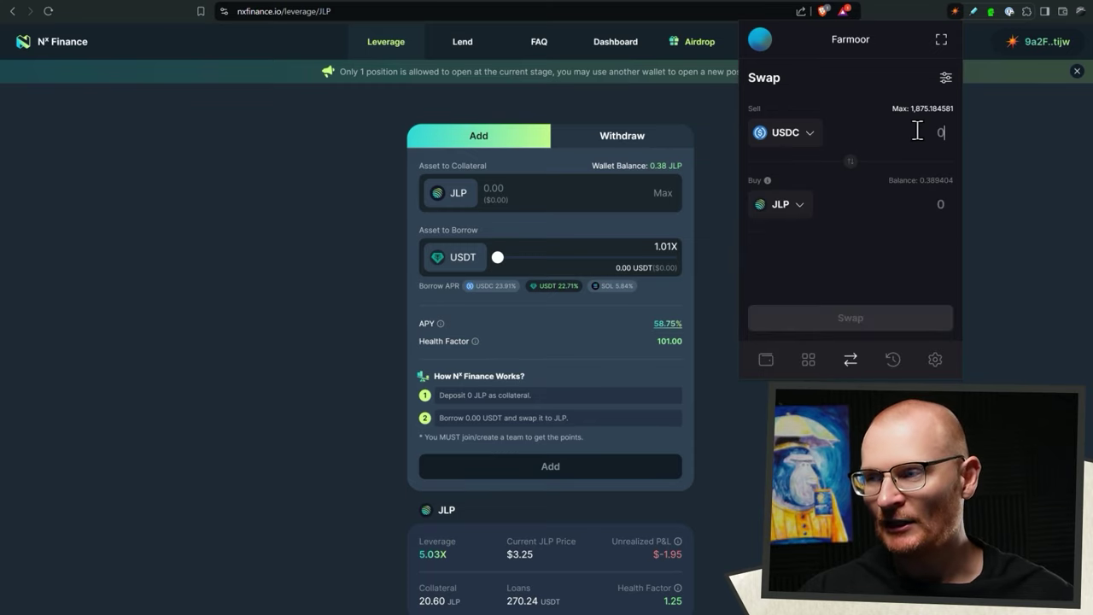
pyautogui.click(917, 132)
pyautogui.write('300')
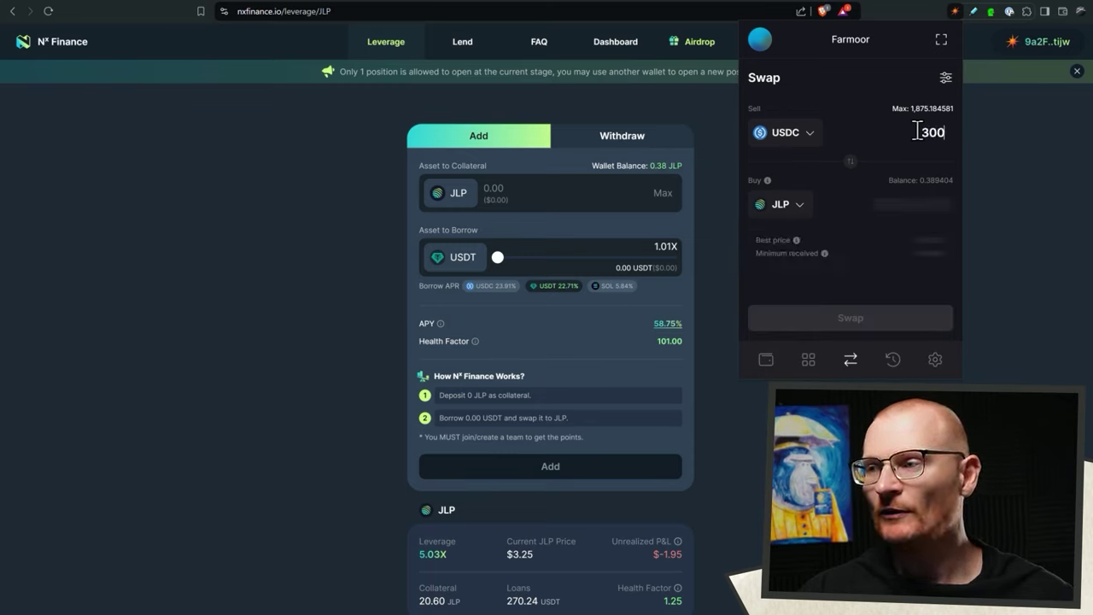
pyautogui.click(897, 318)
pyautogui.click(921, 355)
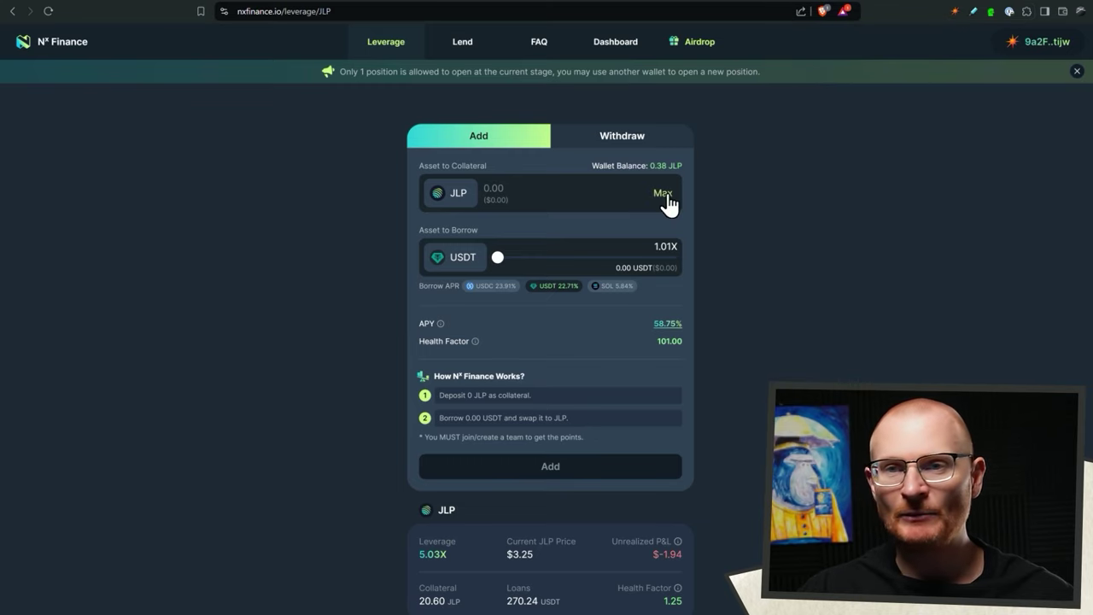
# - Reload NX Finance to pick up the new JLP and enter the full 91.85356 JLP as collateral
pyautogui.click(49, 11)
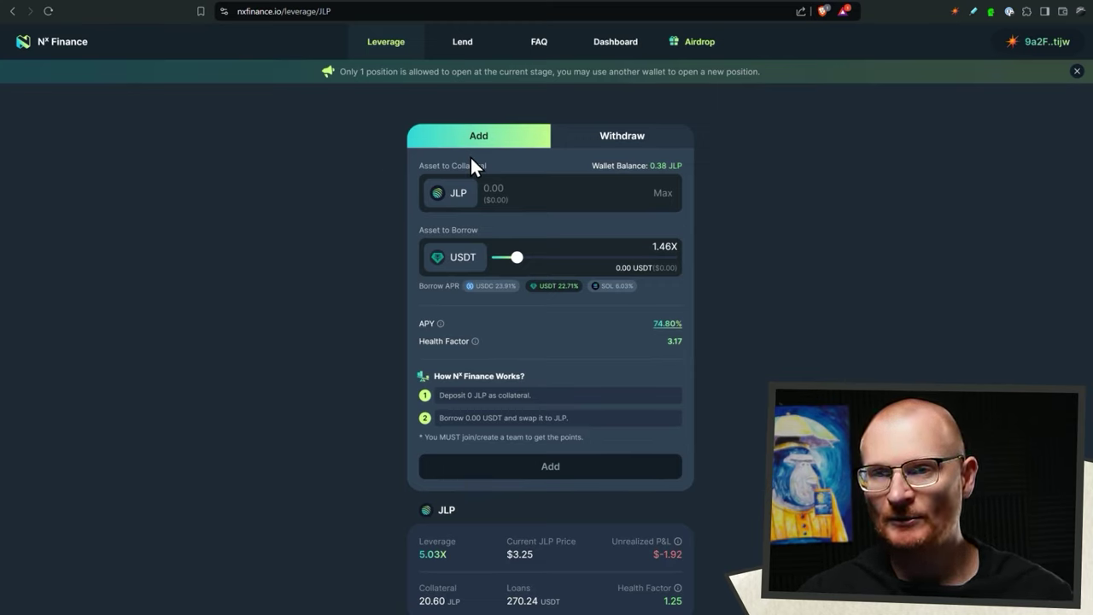
pyautogui.click(49, 11)
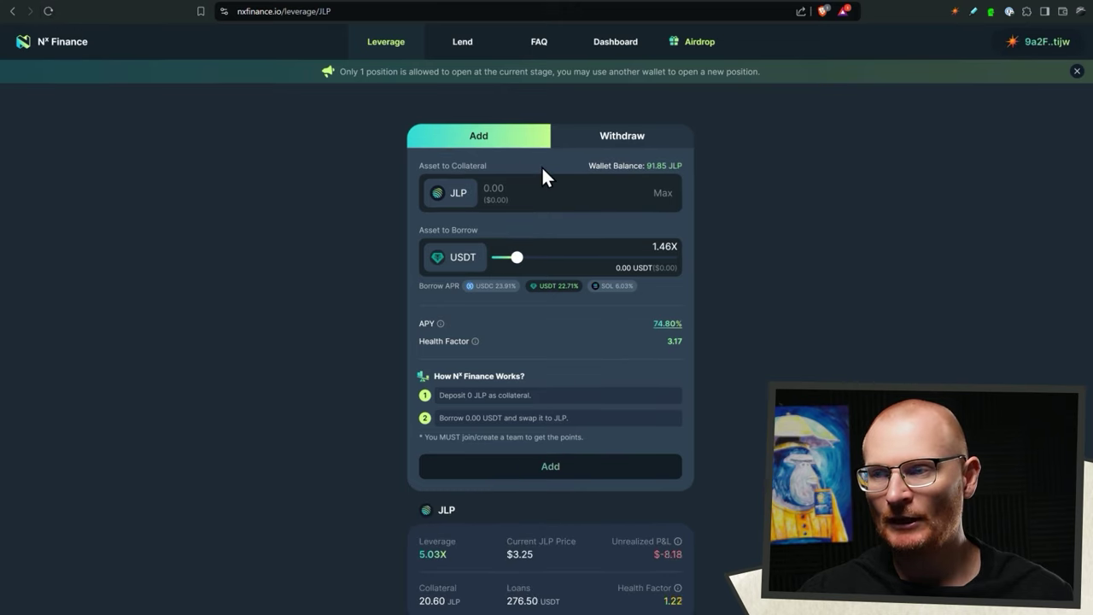
pyautogui.click(663, 194)
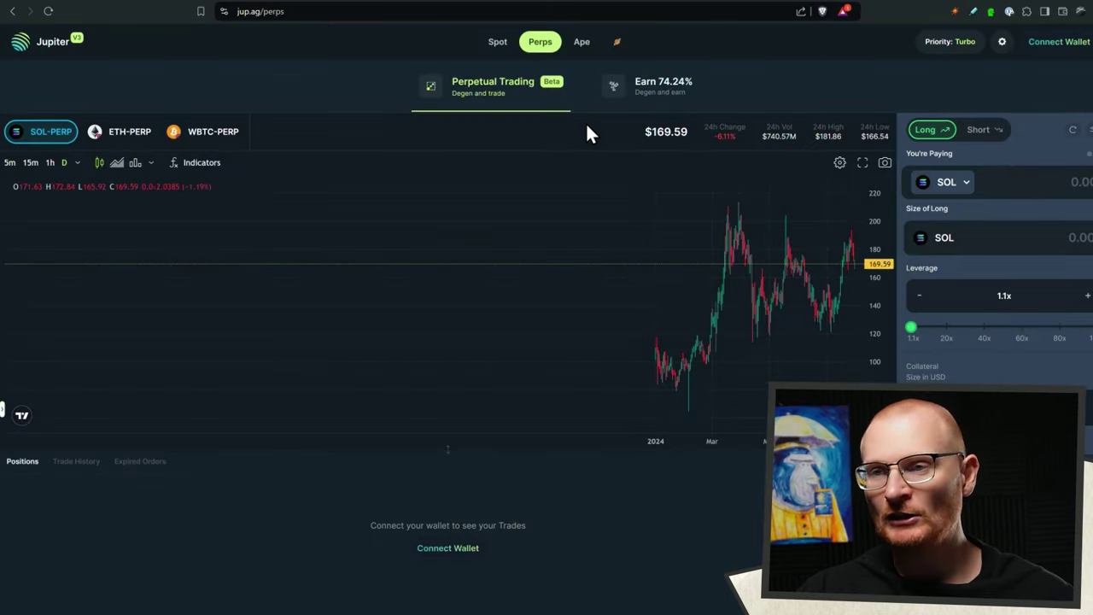
# - Check the Jupiter JLP Pool earn page, showing 74.24% APY
pyautogui.click(632, 91)
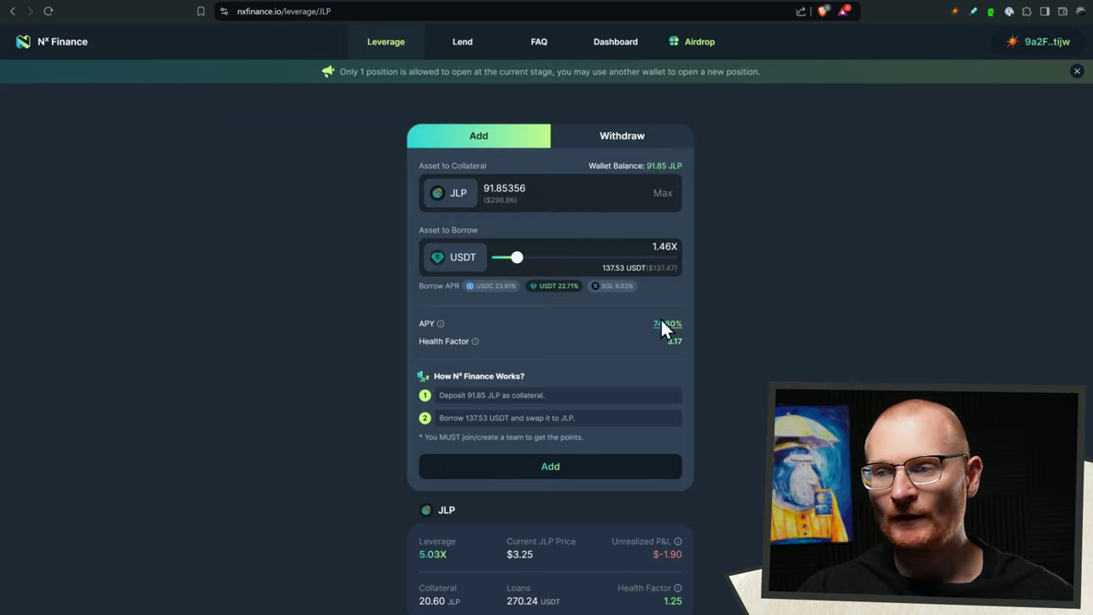
# - Try leverage at 1.01X and 5.00X, then settle on 3.10X borrowing 627.92 USDT
pyautogui.moveTo(517, 257); pyautogui.dragTo(497, 258)
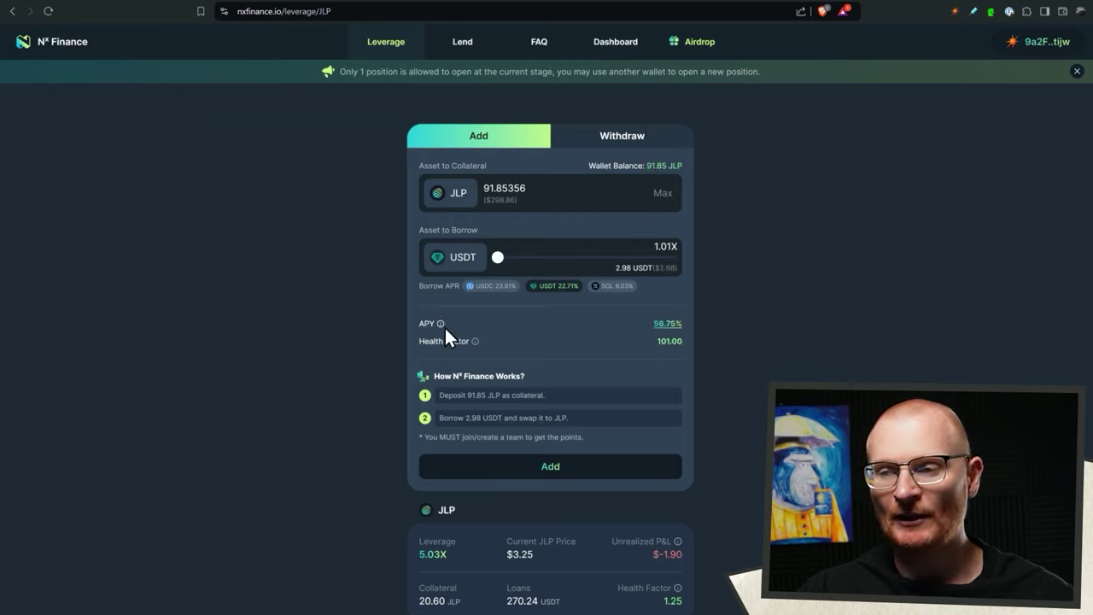
pyautogui.moveTo(442, 325)
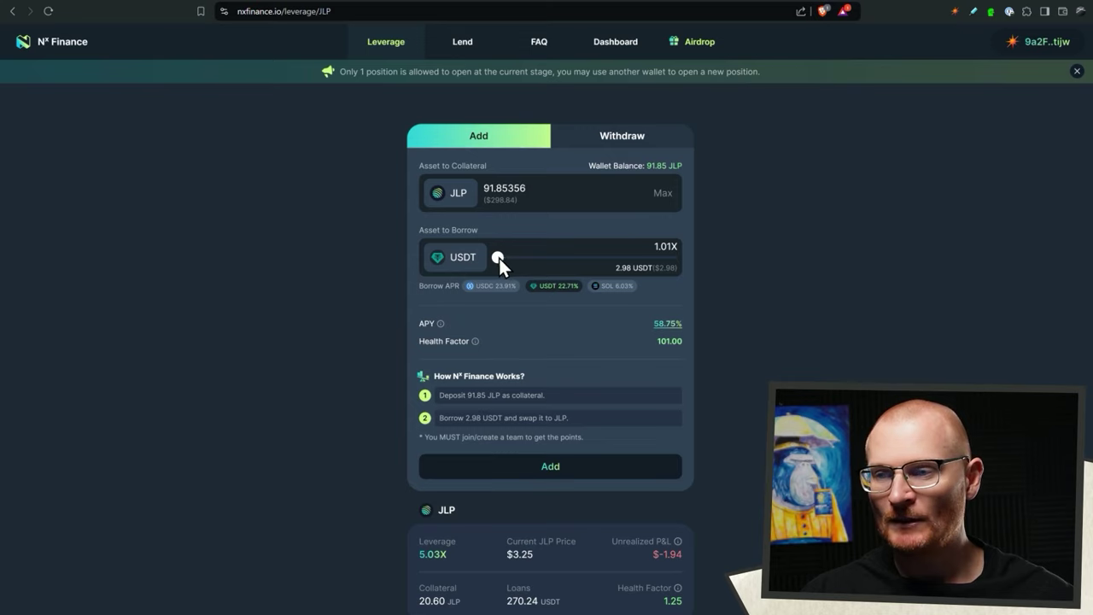
pyautogui.moveTo(499, 258); pyautogui.dragTo(672, 257)
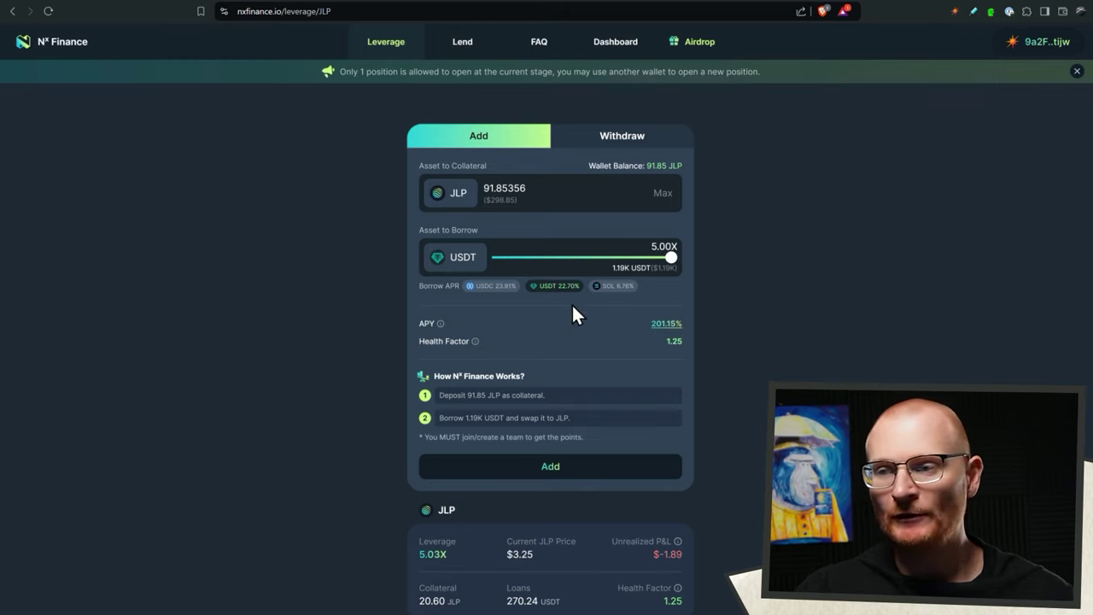
pyautogui.moveTo(545, 306)
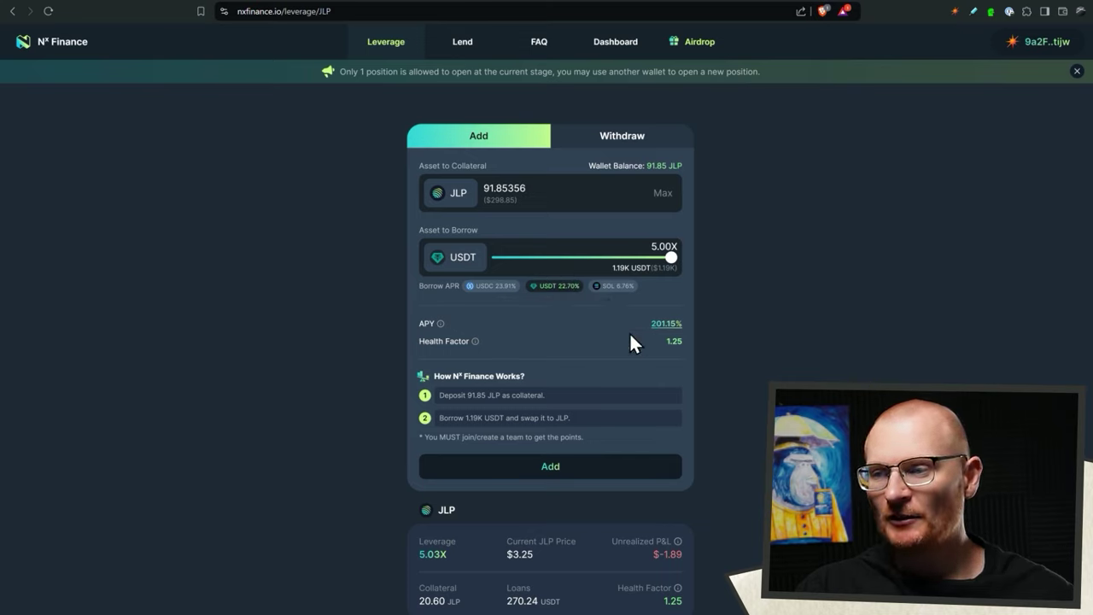
pyautogui.moveTo(669, 258); pyautogui.dragTo(590, 264)
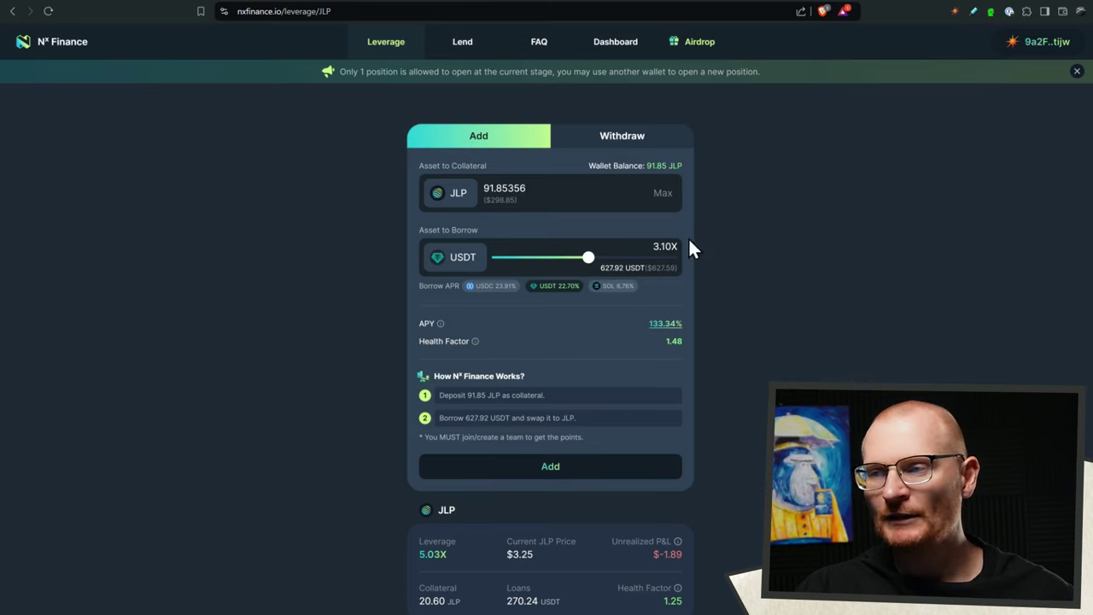
# - Submit the 3.10X leveraged JLP deposit and approve it in Solflare
pyautogui.click(550, 468)
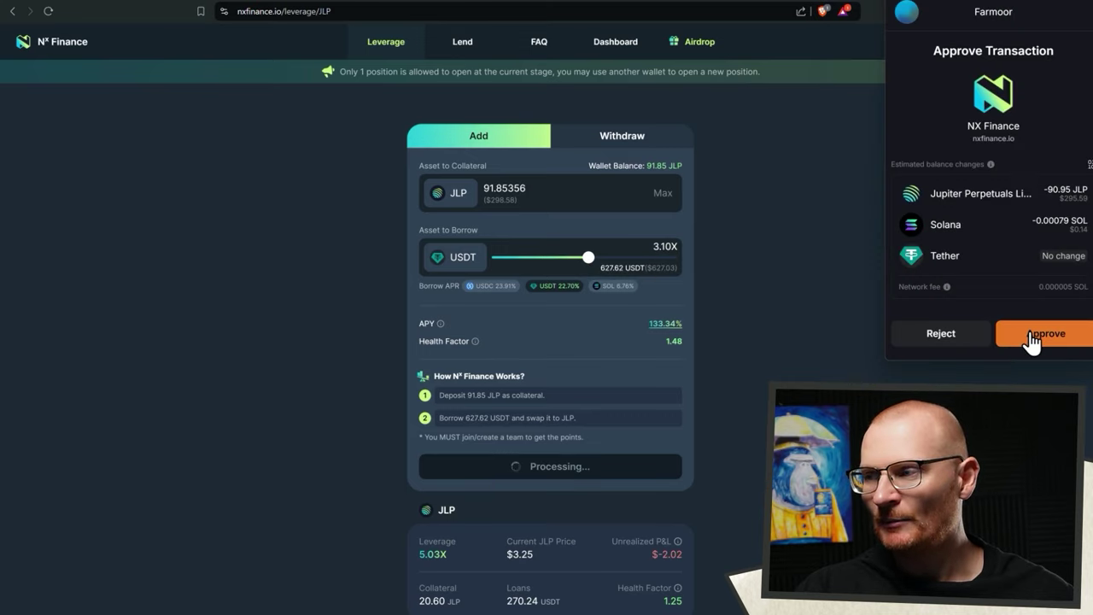
pyautogui.click(1032, 335)
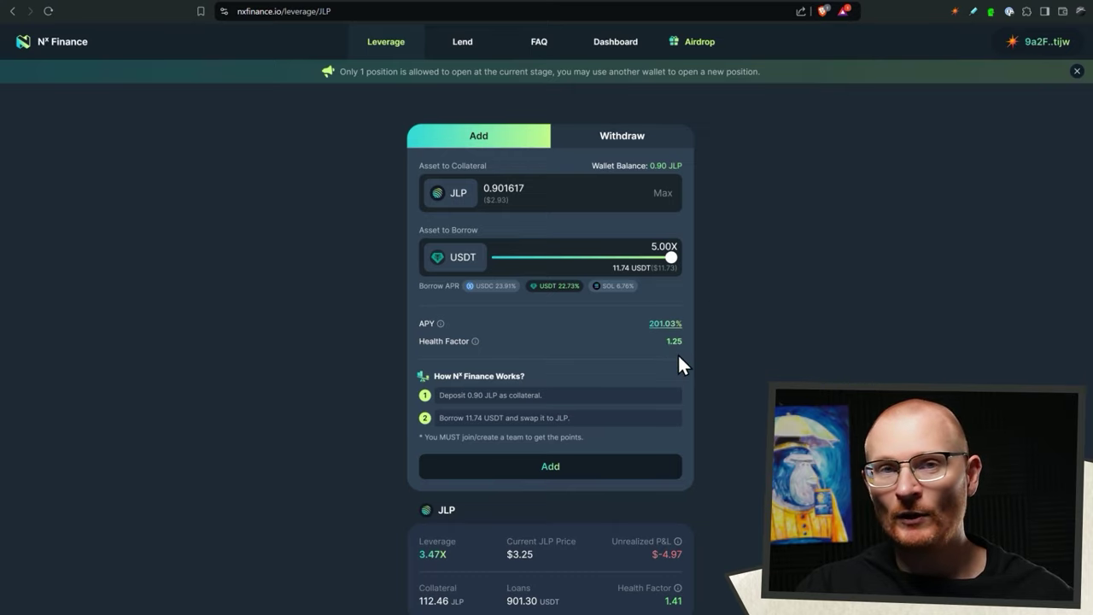
pyautogui.scroll(-3, 701, 355)
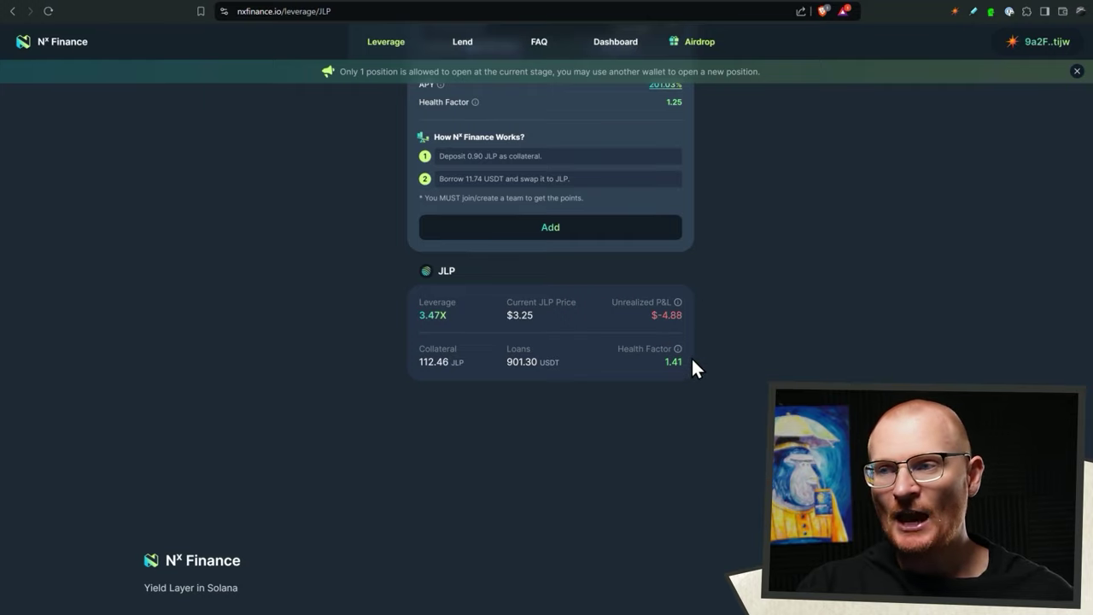
# - Enter a 50 JLP withdrawal amount on the Withdraw form
pyautogui.scroll(3, 694, 361)
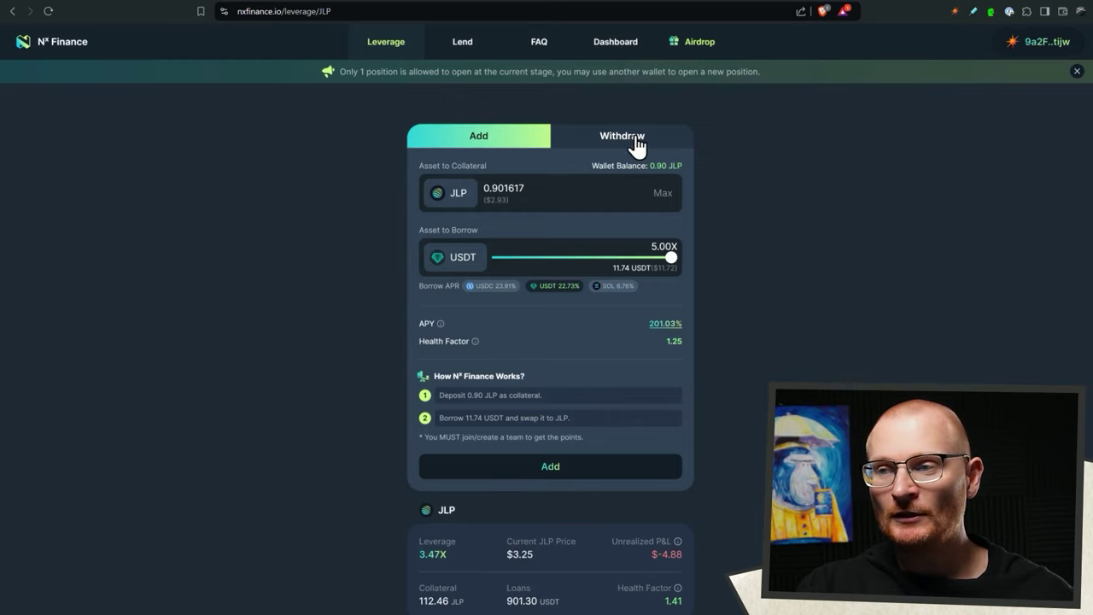
pyautogui.click(636, 141)
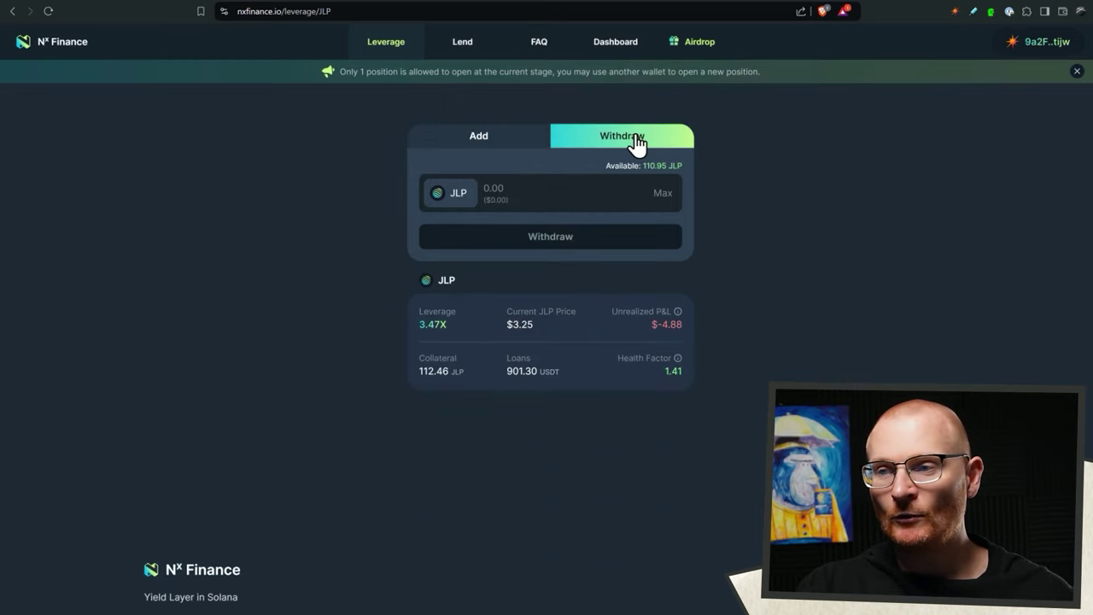
pyautogui.click(663, 195)
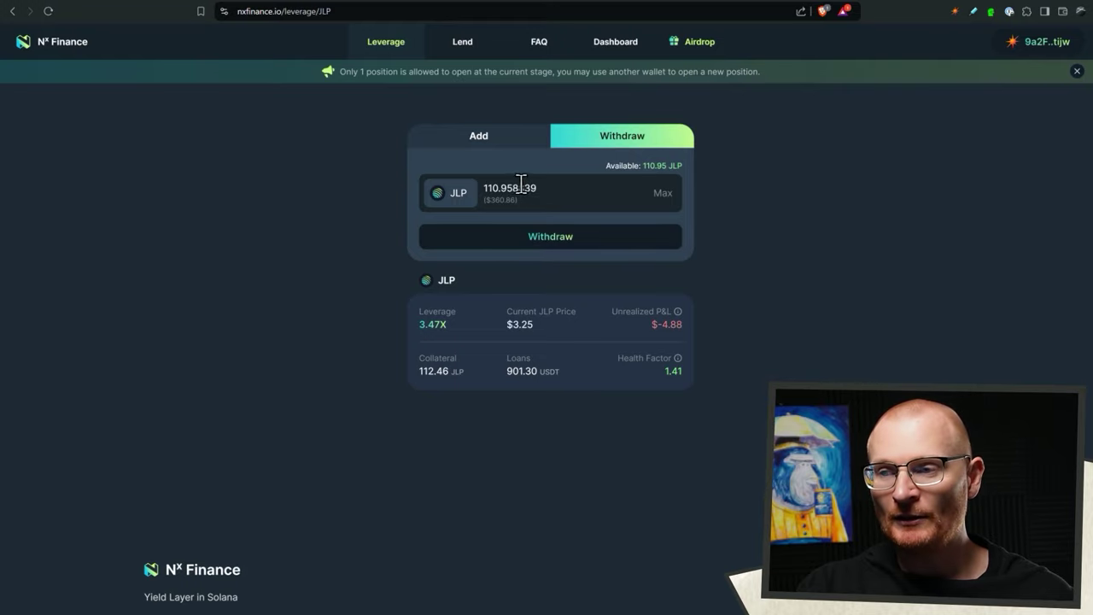
pyautogui.doubleClick(496, 188)
pyautogui.write('50')
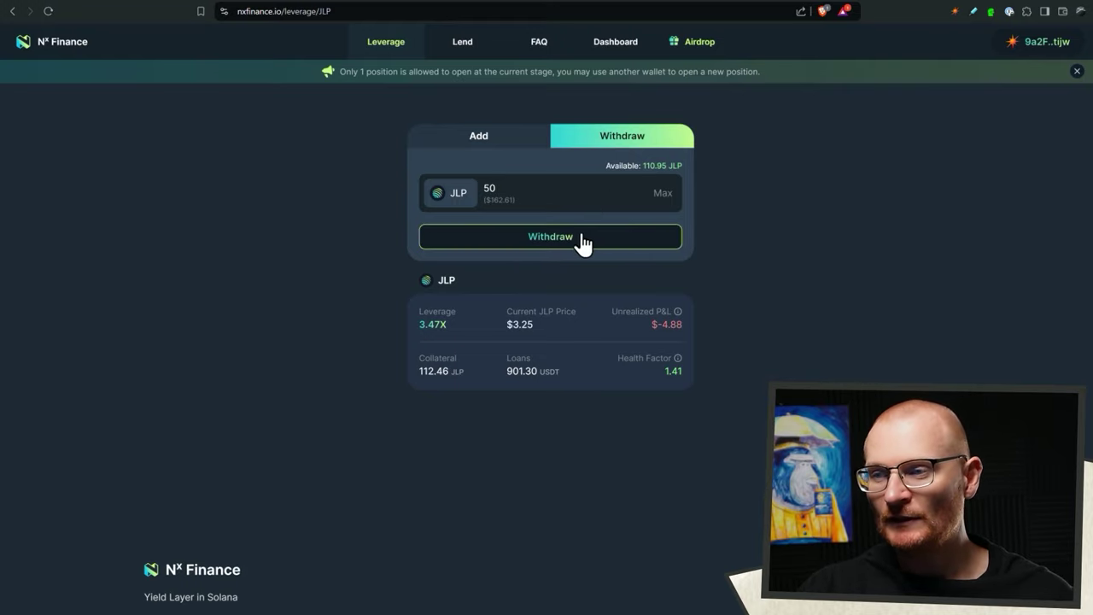
# - Submit the 50 JLP withdrawal and approve both wallet transactions
pyautogui.click(584, 239)
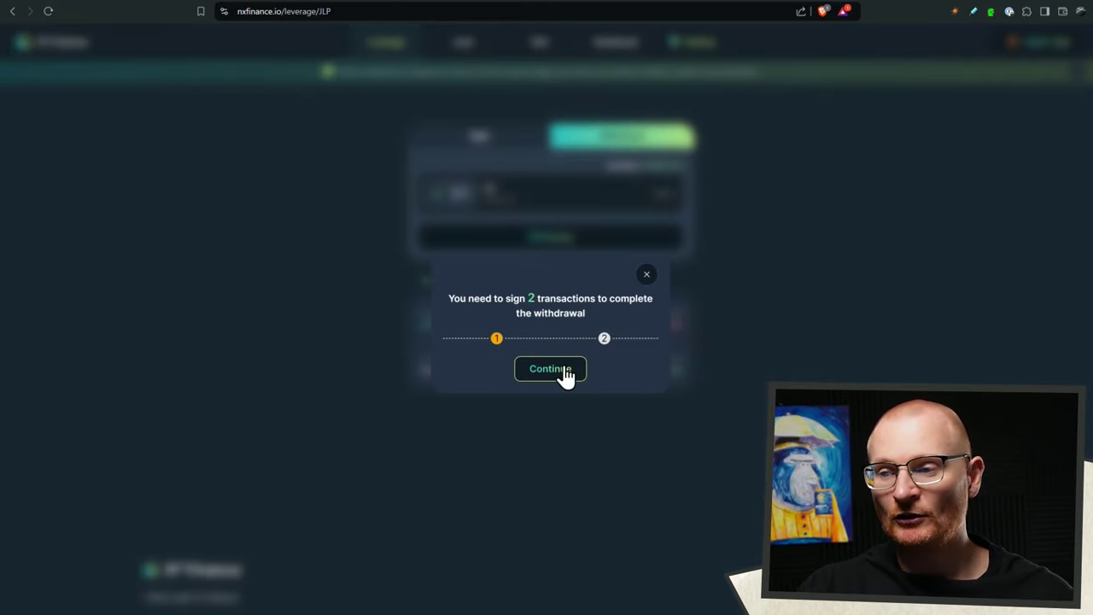
pyautogui.click(564, 371)
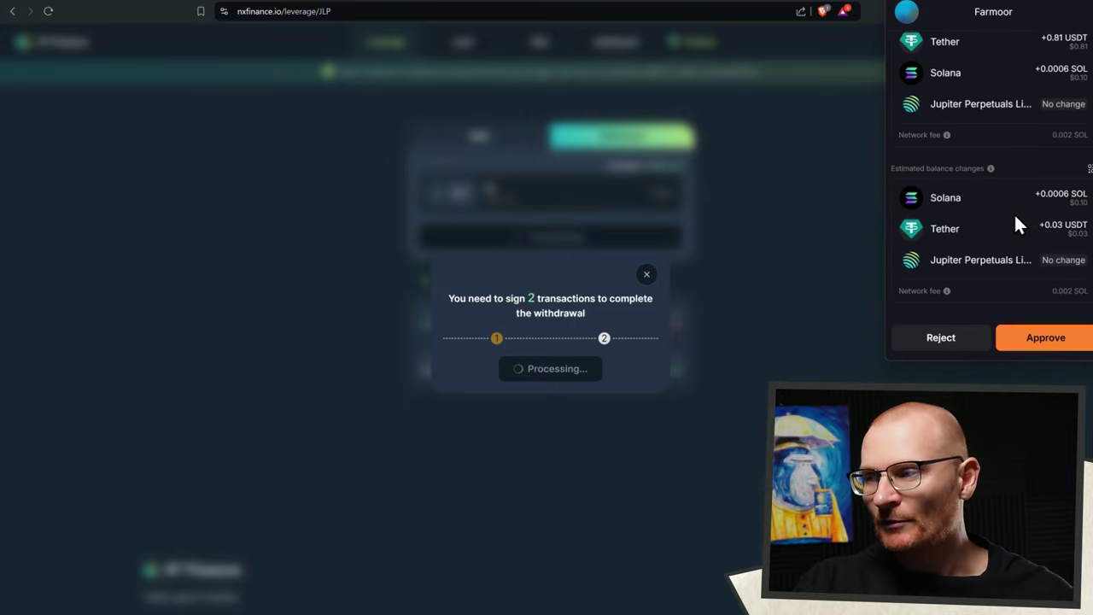
pyautogui.click(1040, 342)
pyautogui.click(556, 369)
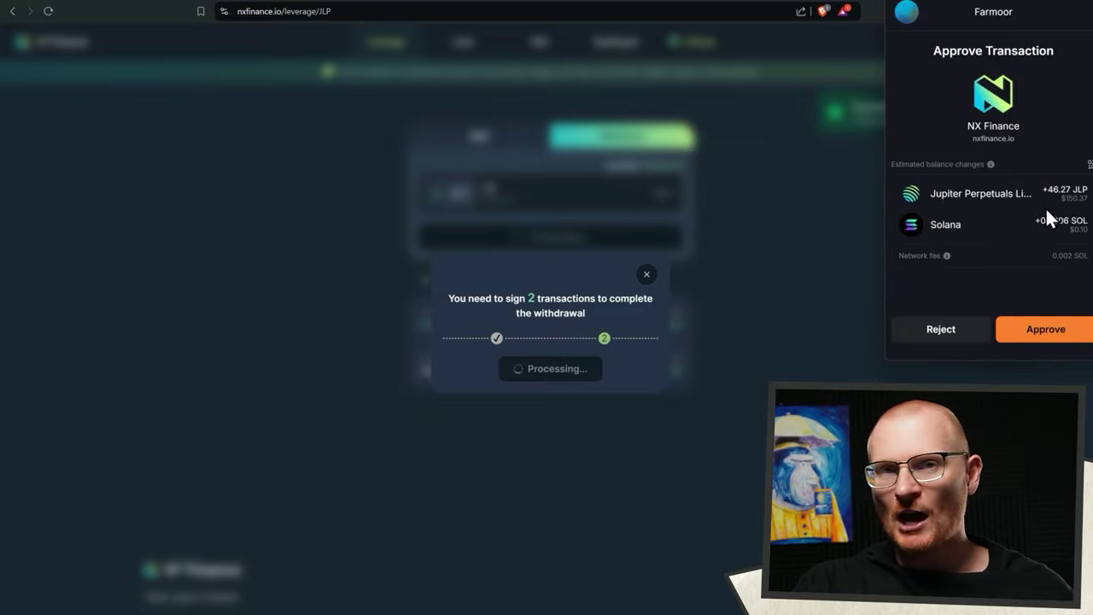
pyautogui.click(1035, 331)
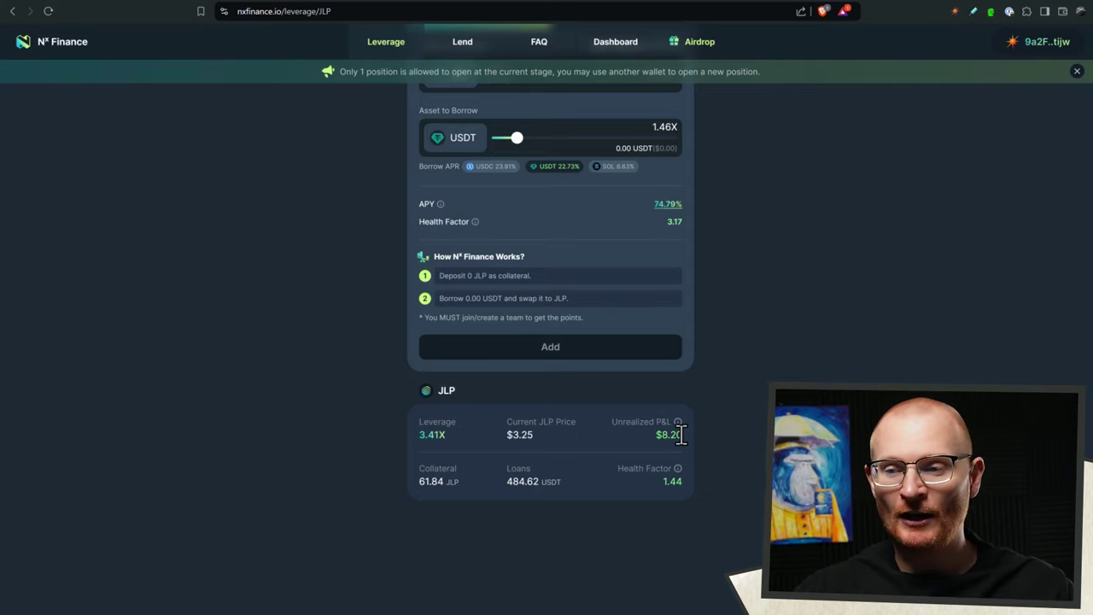
# - Review the updated position: 61.84 JLP collateral and 484.62 USDT loans
pyautogui.scroll(1, 699, 422)
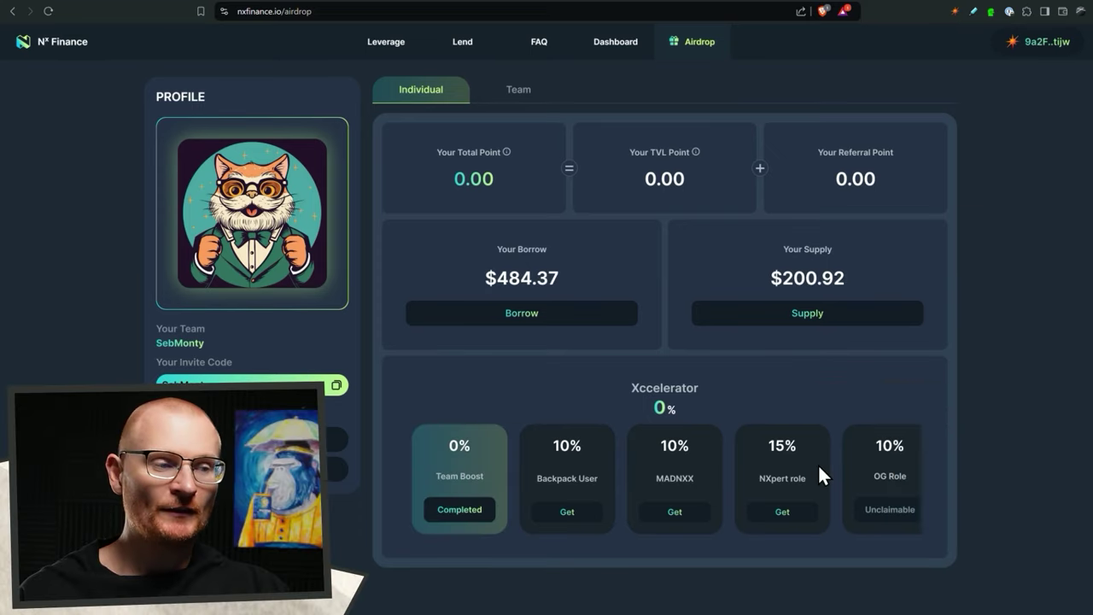
# - Browse the Xccelerator boost cards through Coming Soon, then view the Team airdrop tasks
pyautogui.moveTo(819, 464); pyautogui.dragTo(726, 470)
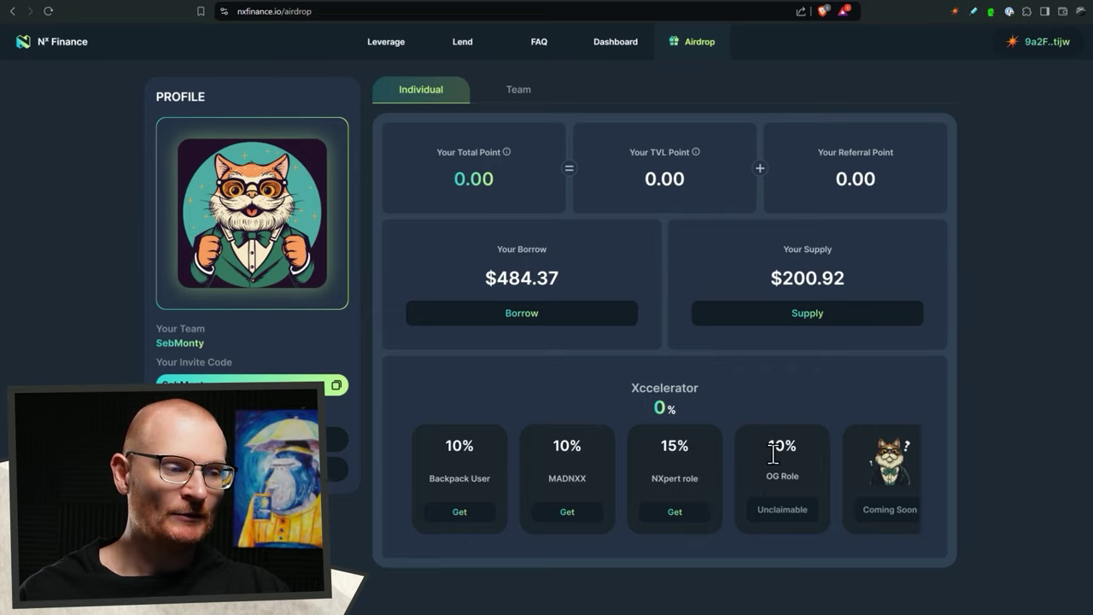
pyautogui.moveTo(742, 450); pyautogui.dragTo(700, 453)
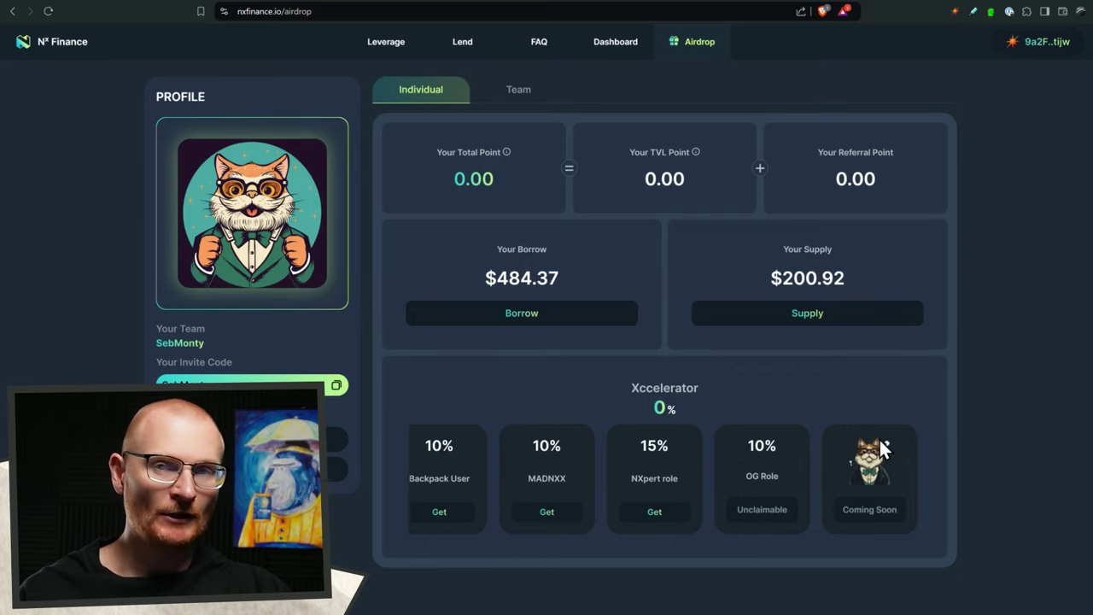
pyautogui.click(518, 89)
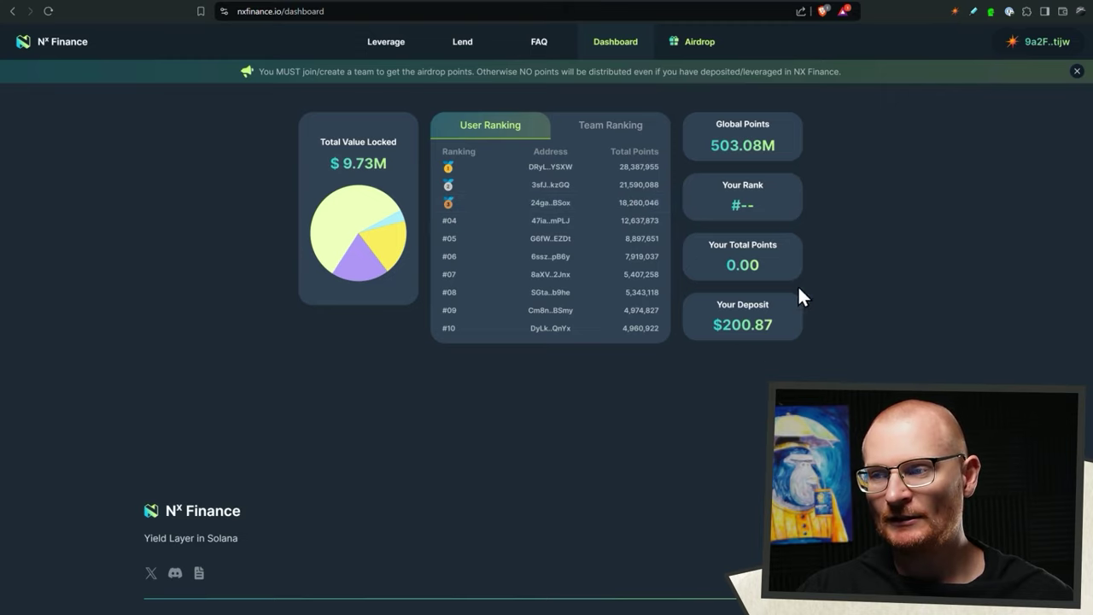
# - Visit NX Finance's FAQ and lending pools pages, then return to the JLP leverage page
pyautogui.click(540, 43)
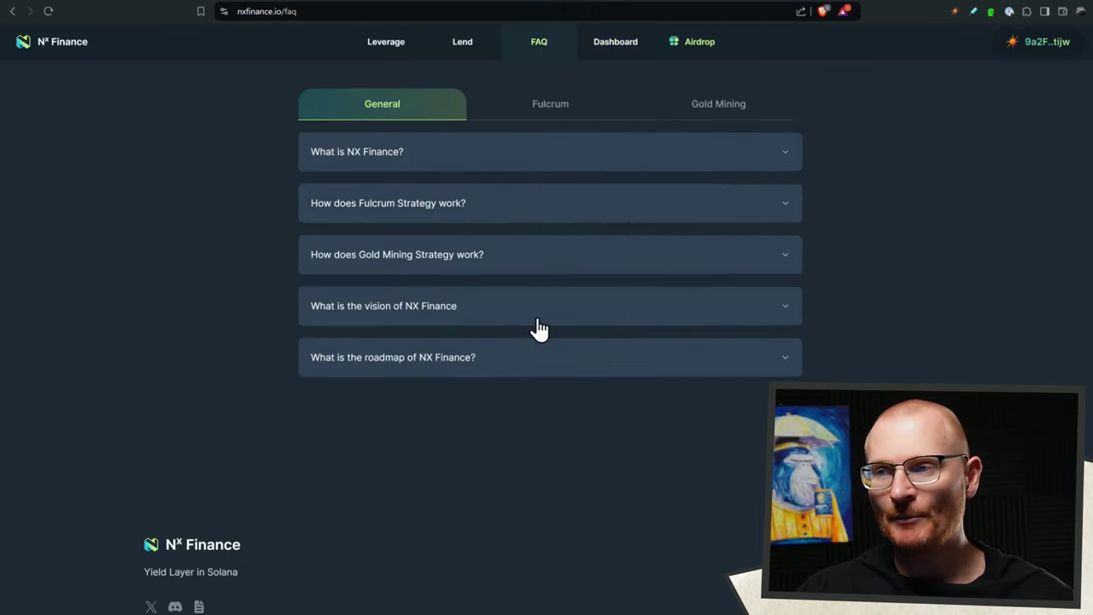
pyautogui.click(478, 53)
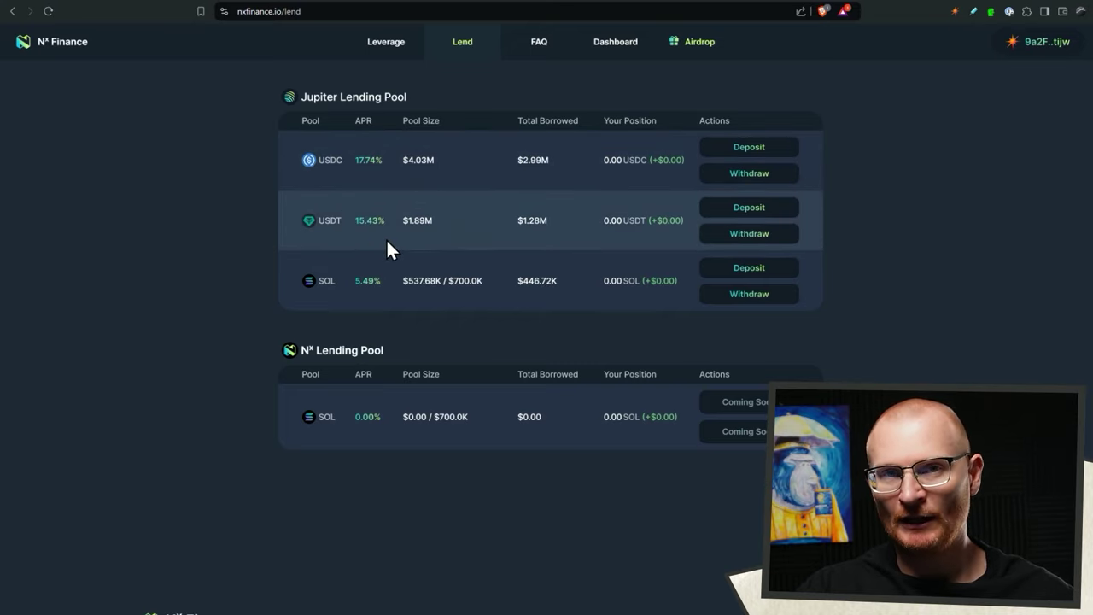
pyautogui.click(388, 47)
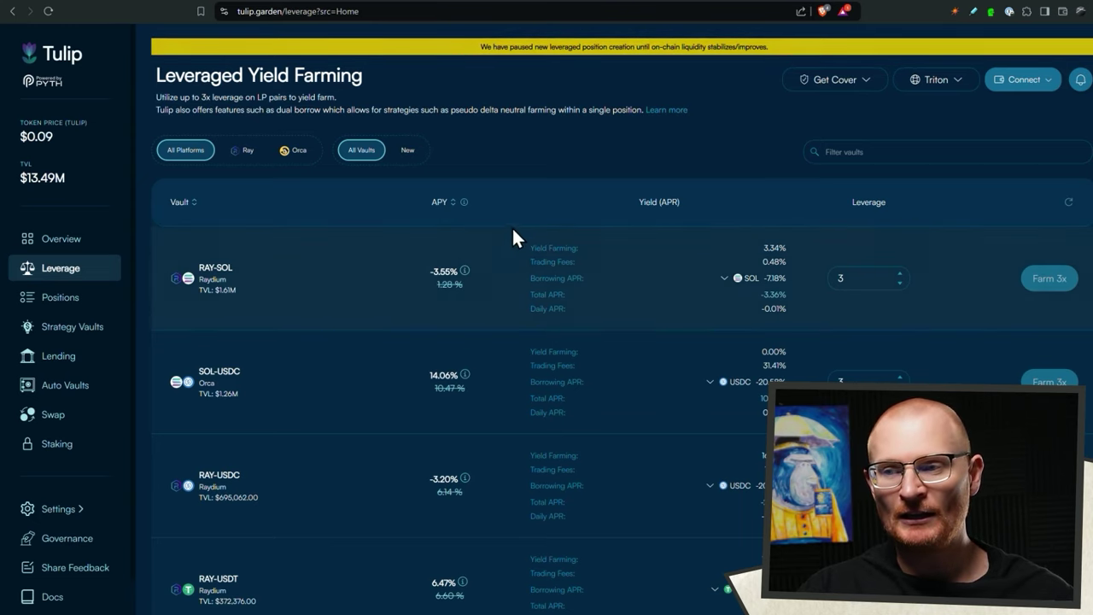
# - Scroll down and back up through Tulip's leveraged yield farming vault list
pyautogui.scroll(-8, 492, 345)
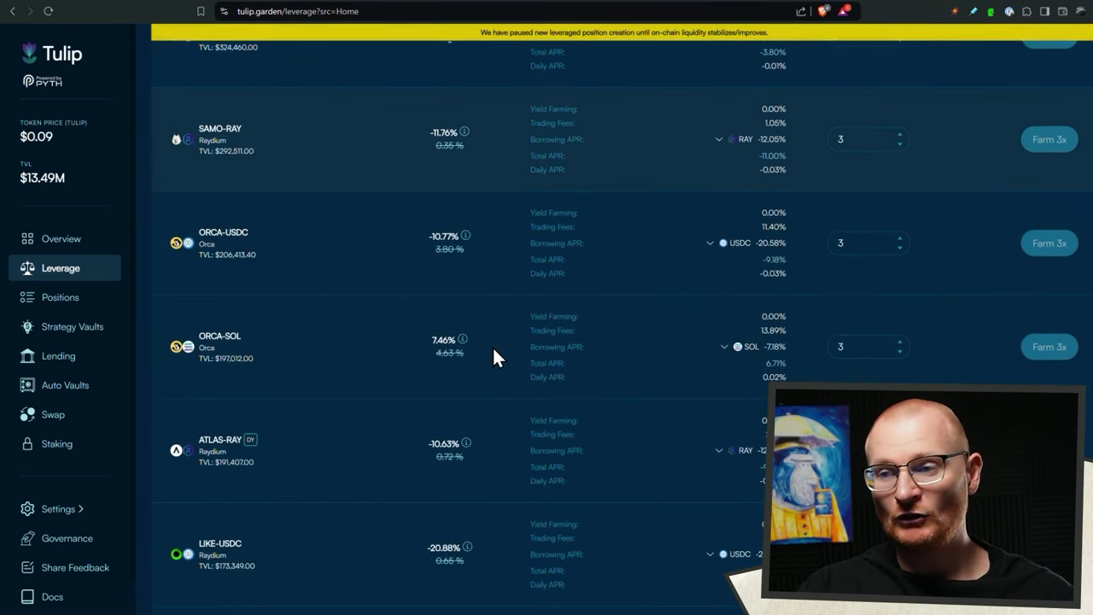
pyautogui.scroll(2, 492, 357)
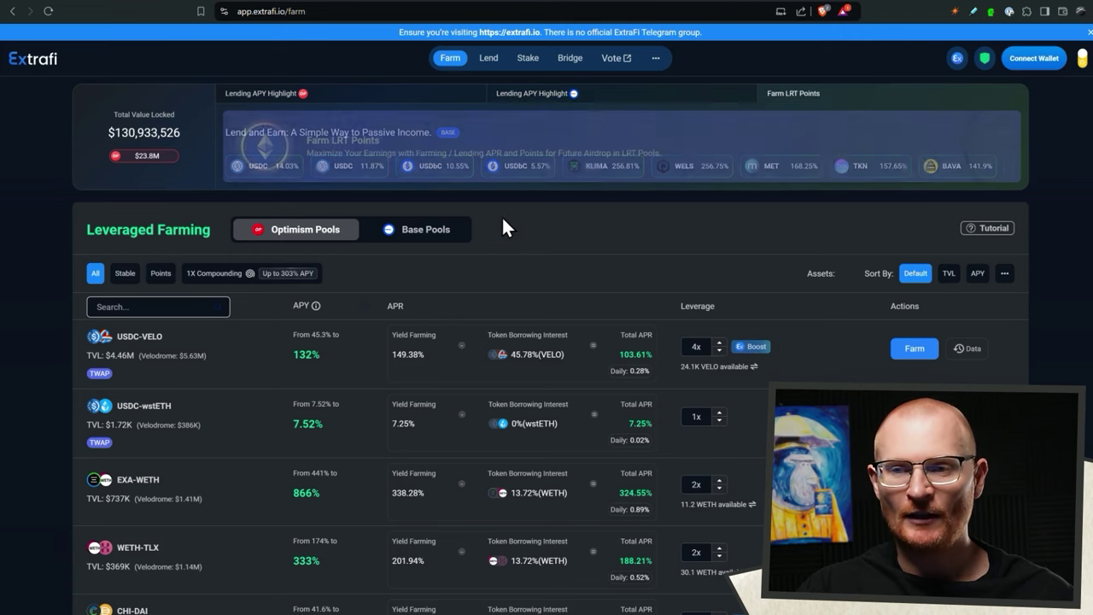
# - Switch Extrafi's farming list to Base pools, then open the NX Finance whitepaper from the footer
pyautogui.click(409, 231)
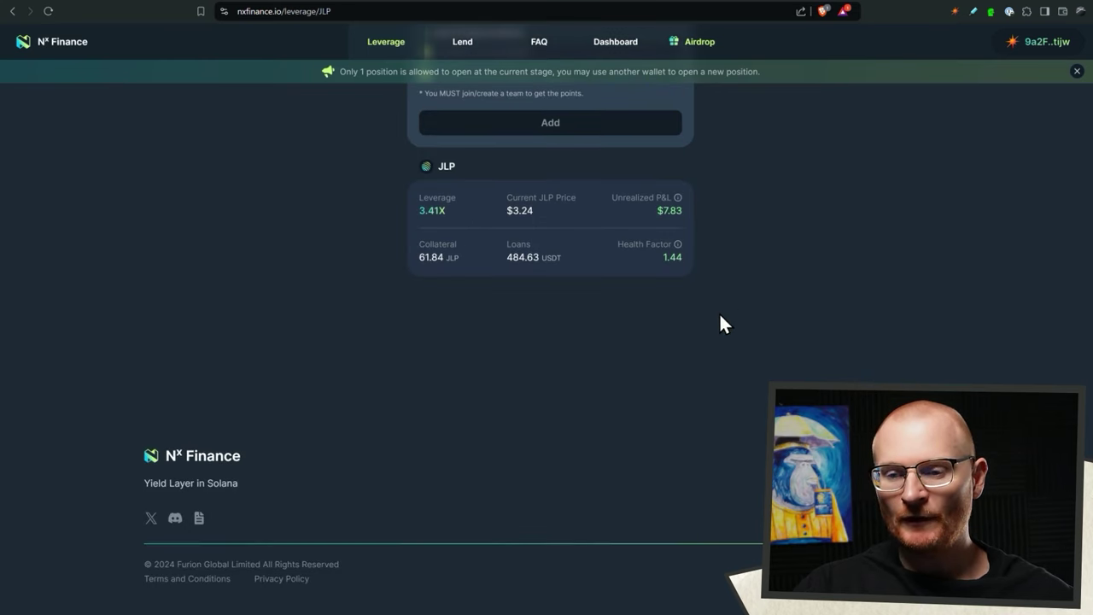
pyautogui.click(199, 522)
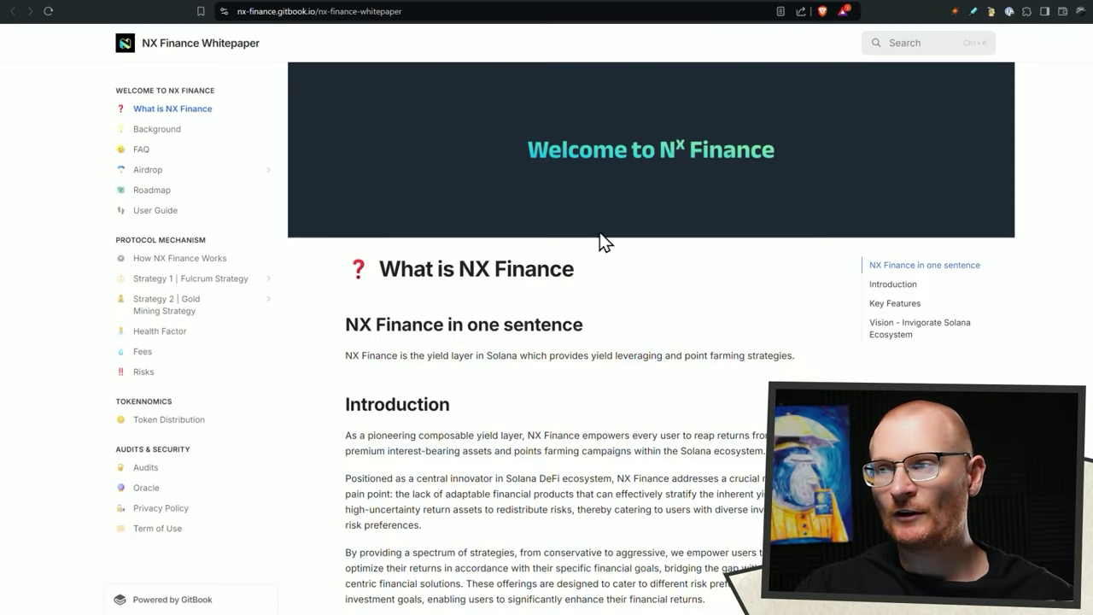
# - Search the whitepaper for 'audit' and open the SlowMist audit report PDF at page 40
pyautogui.click(905, 47)
pyautogui.write('audit')
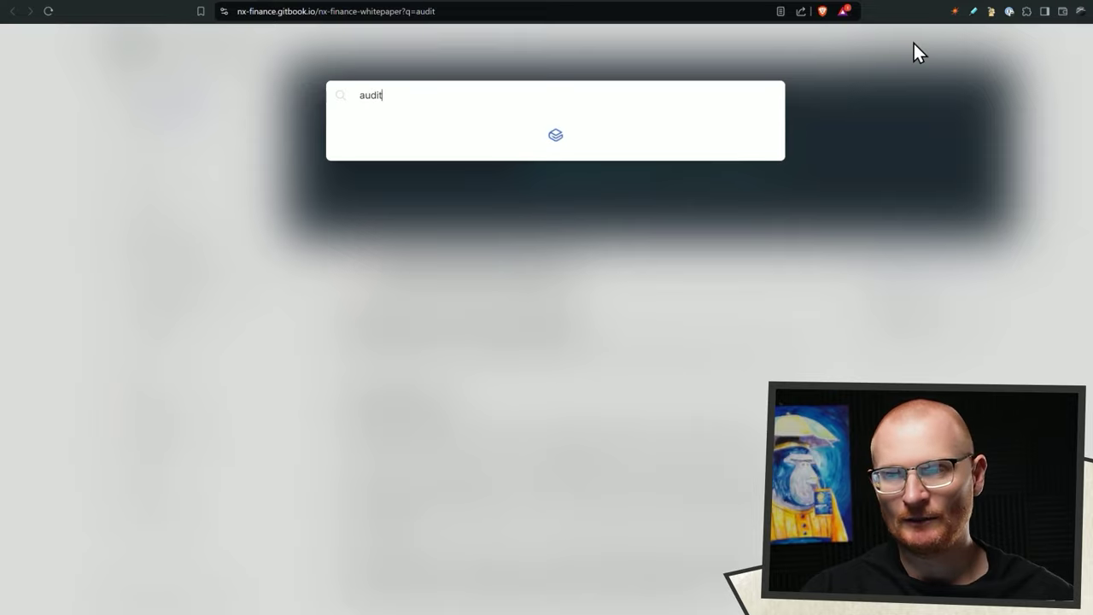
pyautogui.click(436, 169)
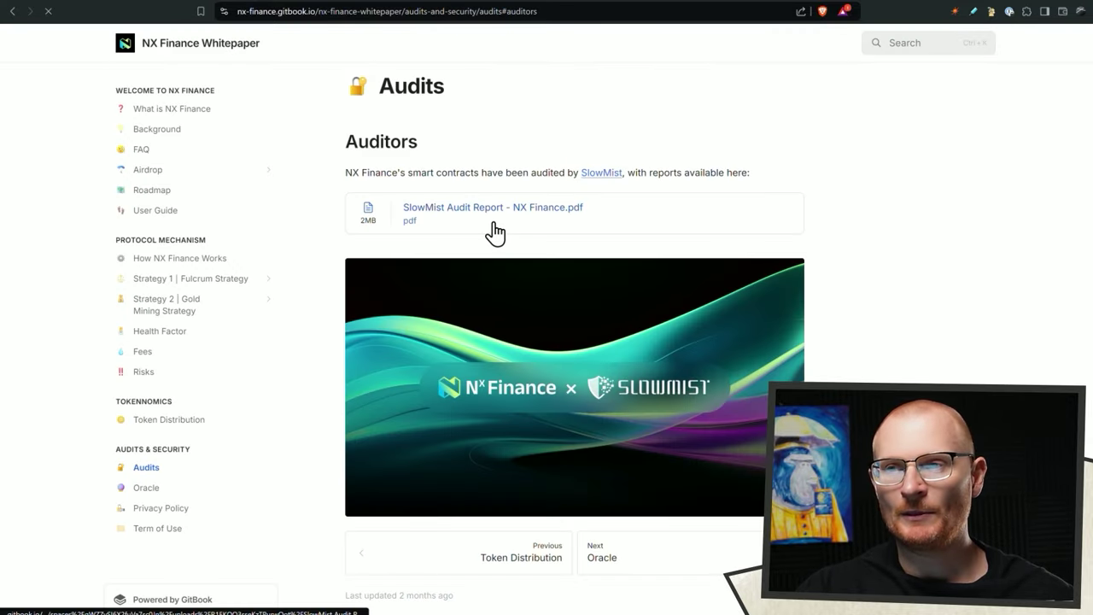
pyautogui.click(495, 233)
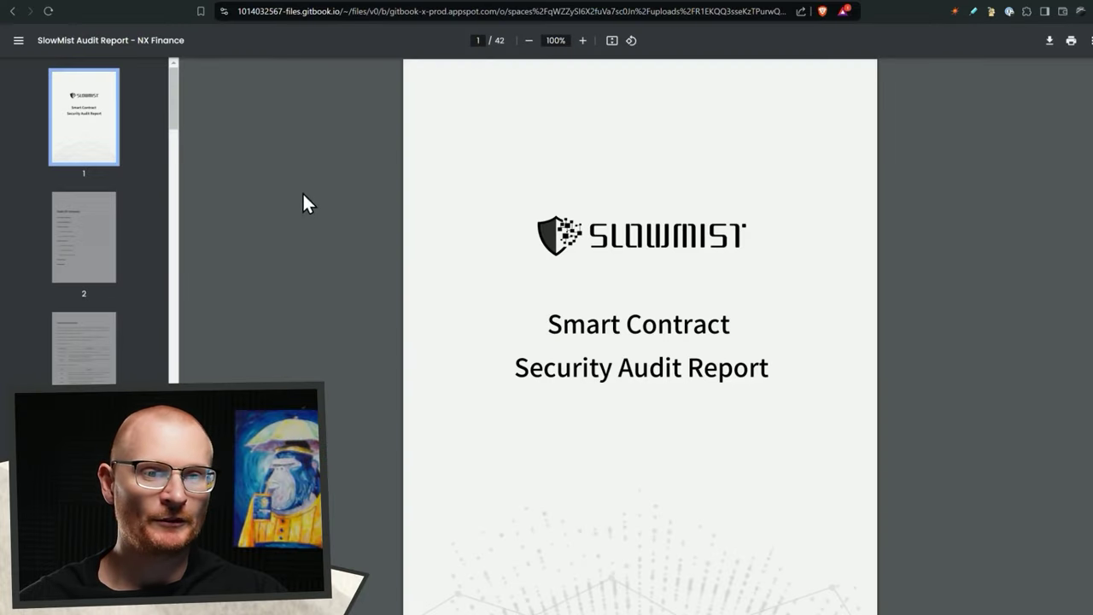
pyautogui.moveTo(171, 97); pyautogui.dragTo(173, 529)
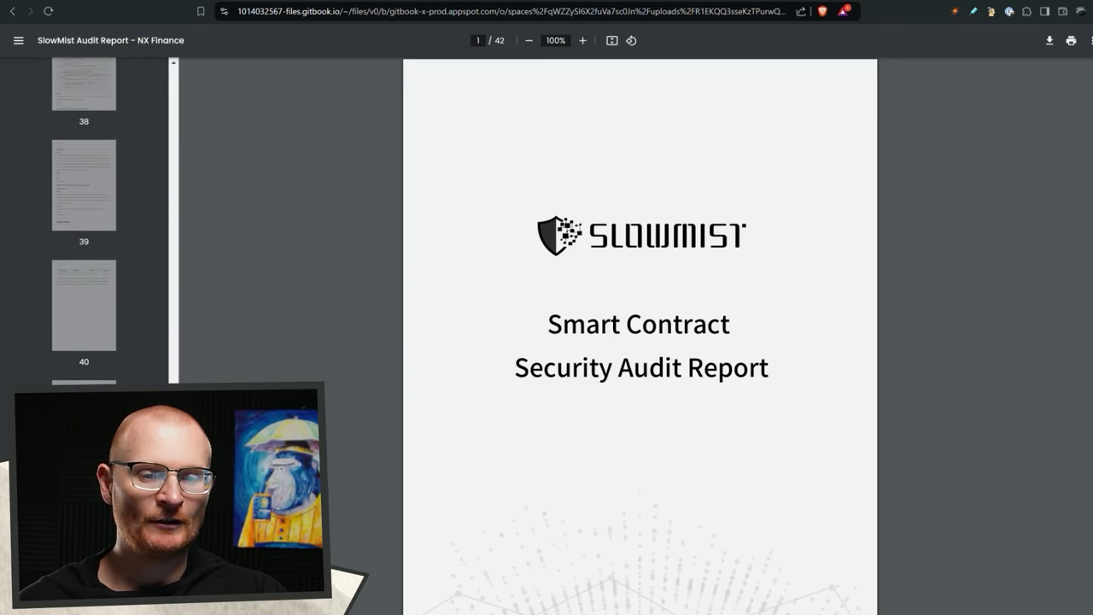
pyautogui.click(83, 305)
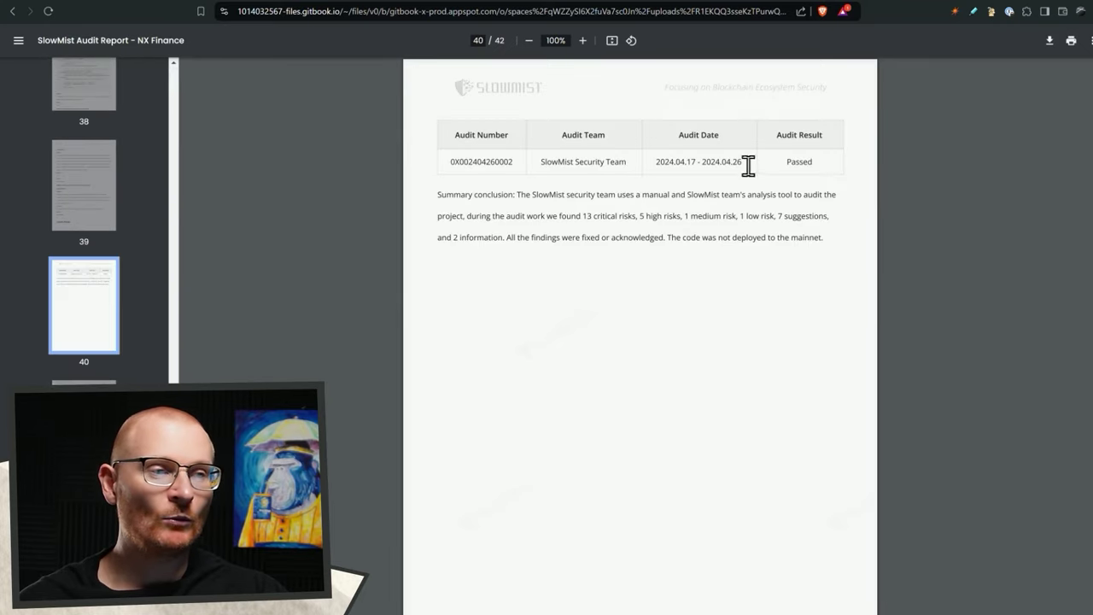